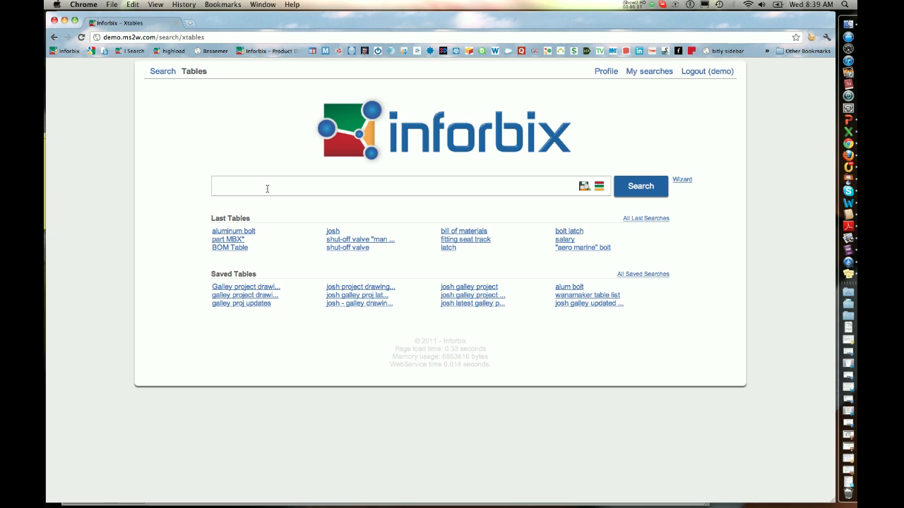
- Search the tables for the engineer's first name and look through the results
type("josh")
key("Return")
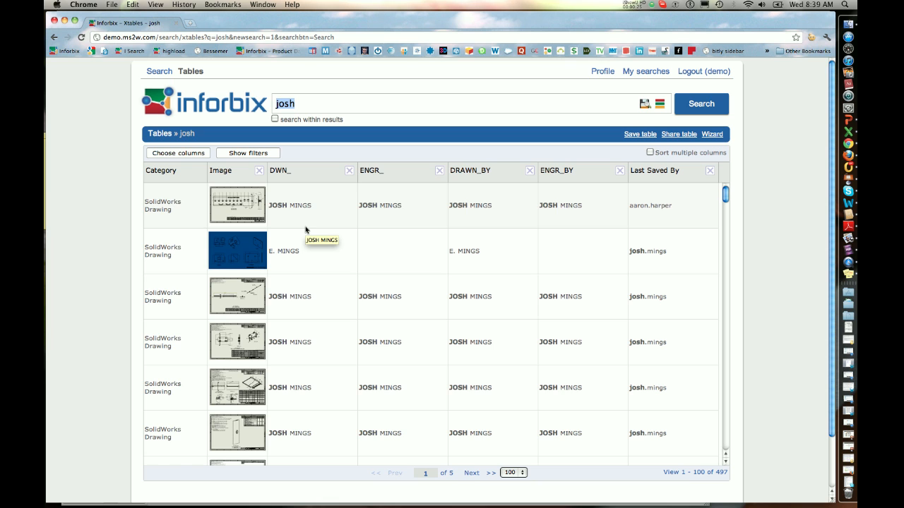
scroll(305, 230, "down", 2)
scroll(305, 230, "up", 2)
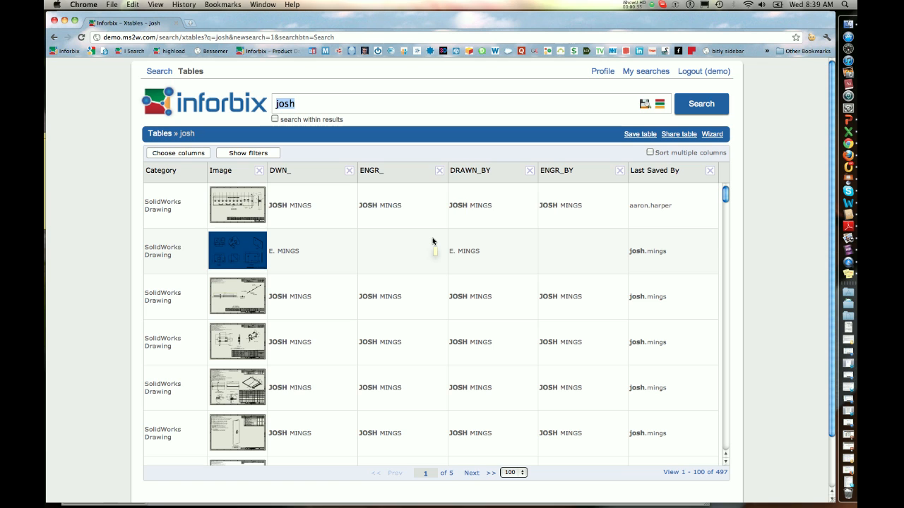
- Open the table's column selection and remove the ENGR_, DWN_ and ENGR_BY columns
left_click(187, 154)
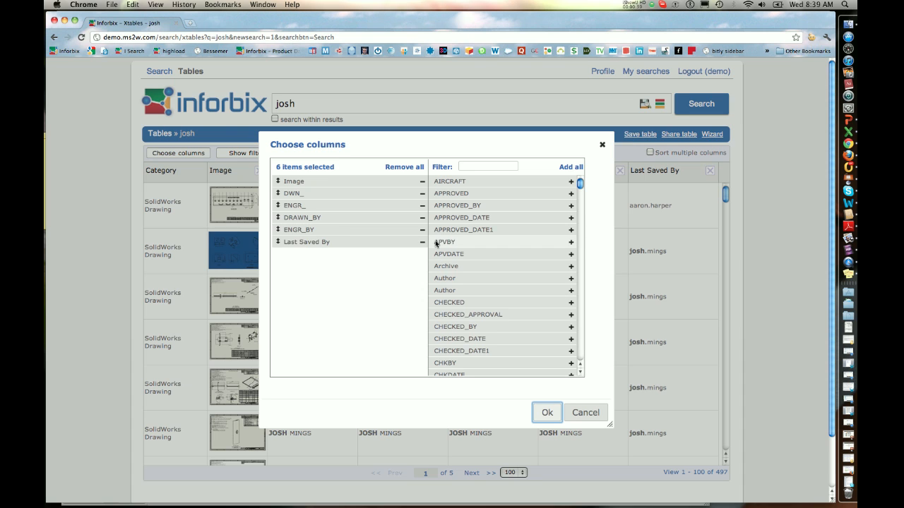
left_click(421, 205)
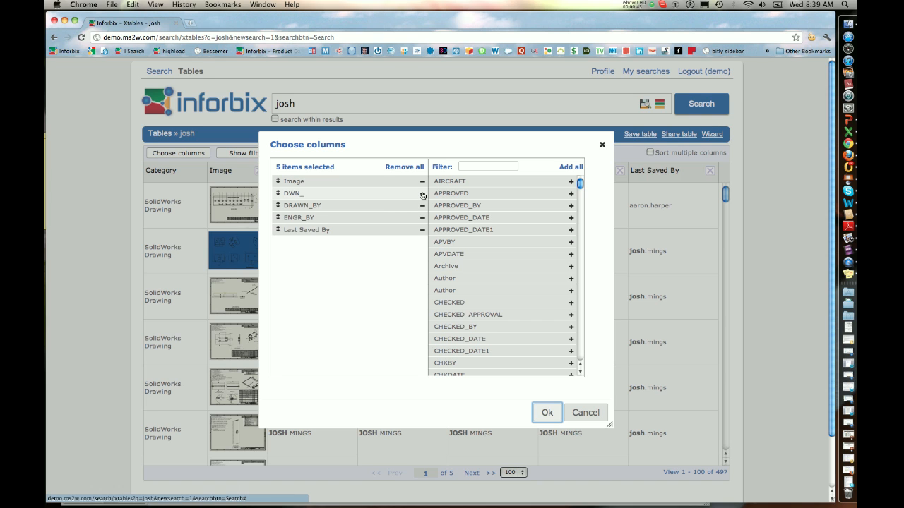
left_click(421, 193)
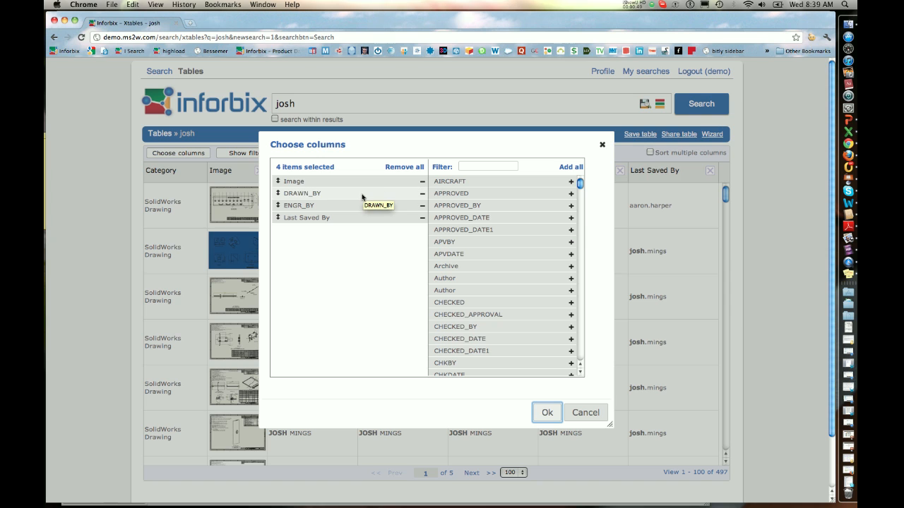
left_click(422, 205)
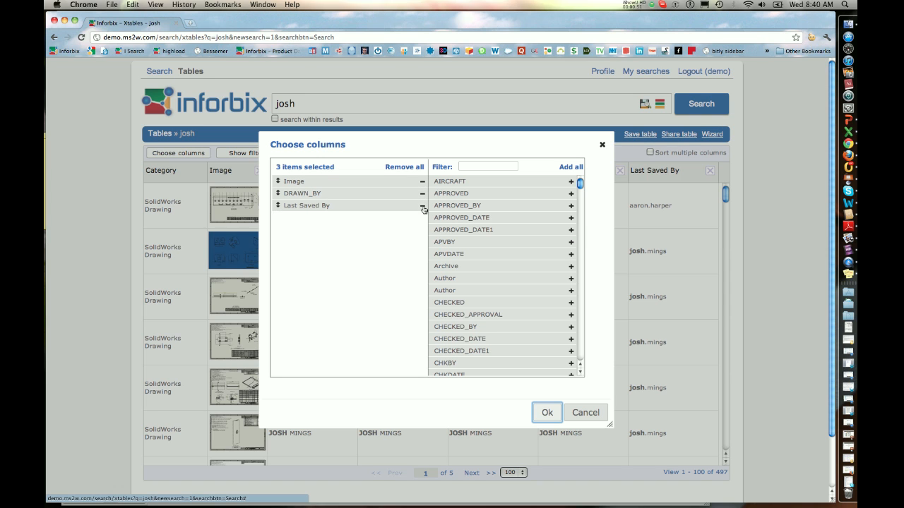
- Filter the available columns by "title" and add TITLE between Image and DRAWN_BY
left_click(481, 167)
type("title")
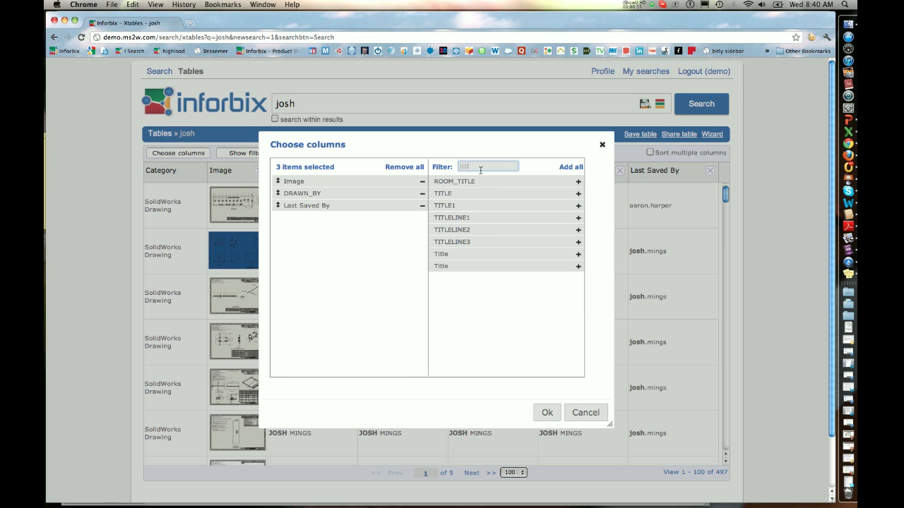
left_click_drag(454, 193, 325, 190)
- Filter the available columns by "approve", add APPROVED_BY after Last Saved By, and apply the column selection
key("BackSpace")
key("BackSpace")
key("BackSpace")
key("BackSpace")
key("BackSpace")
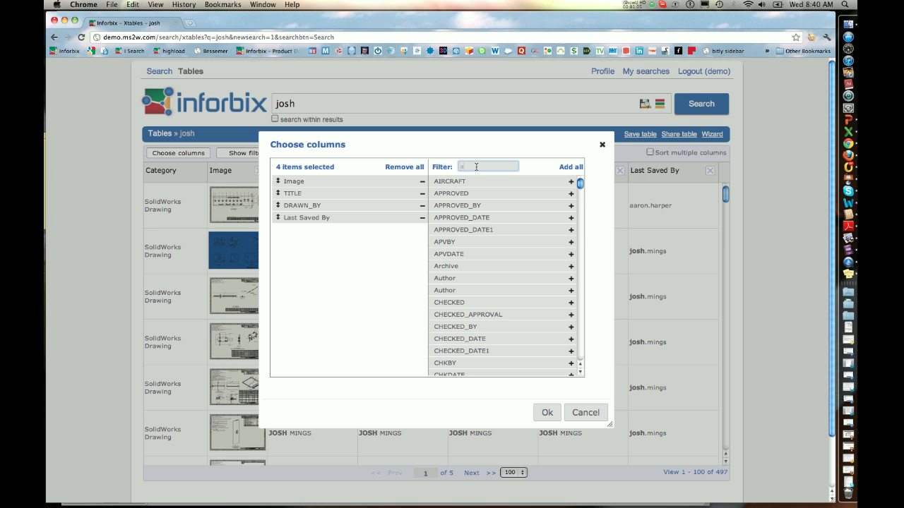
type("approve")
left_click_drag(454, 195, 298, 231)
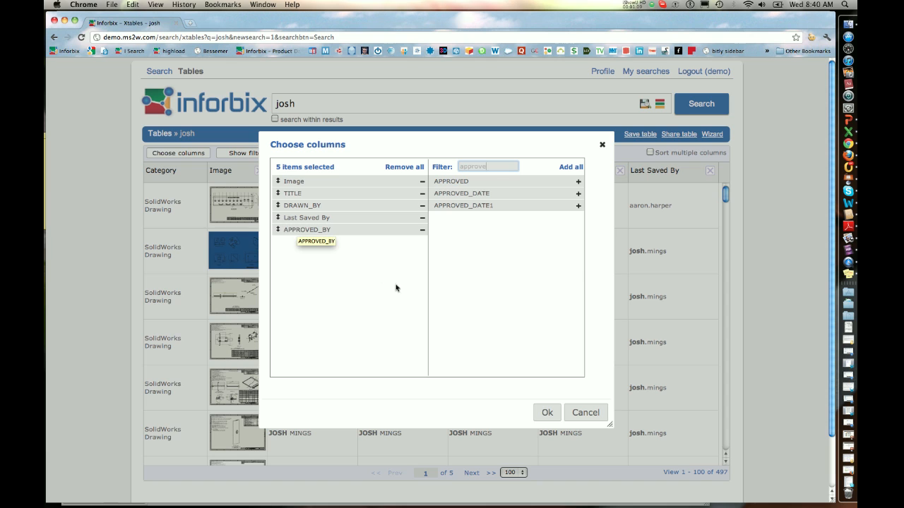
left_click(546, 414)
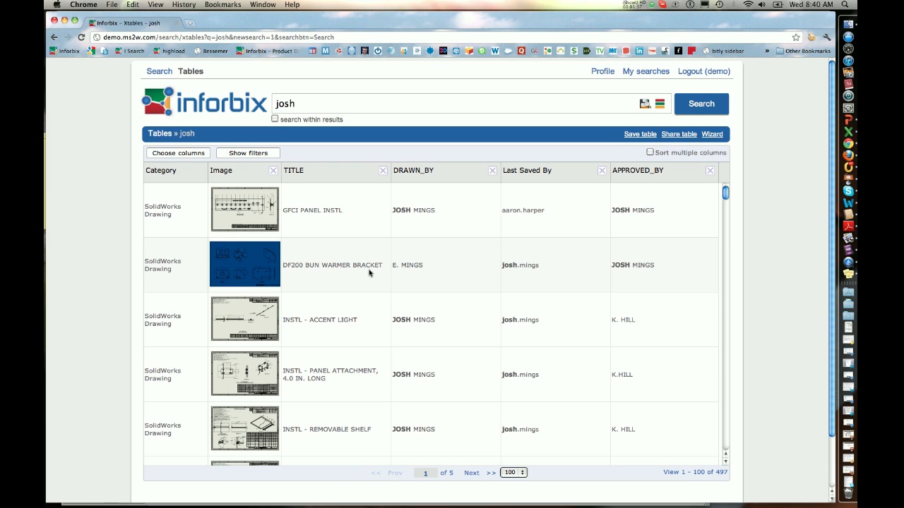
- Show the table's column filters and set the TITLE filter to "galley"
left_click(236, 154)
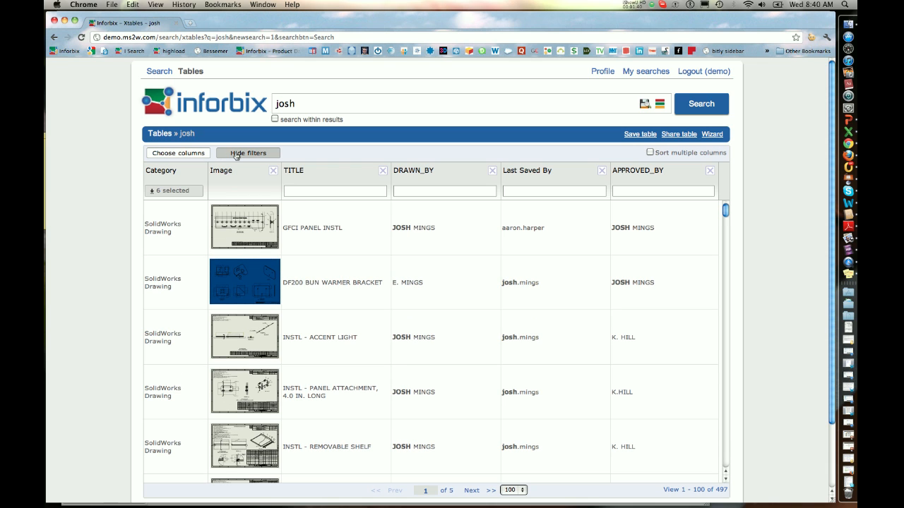
left_click(327, 193)
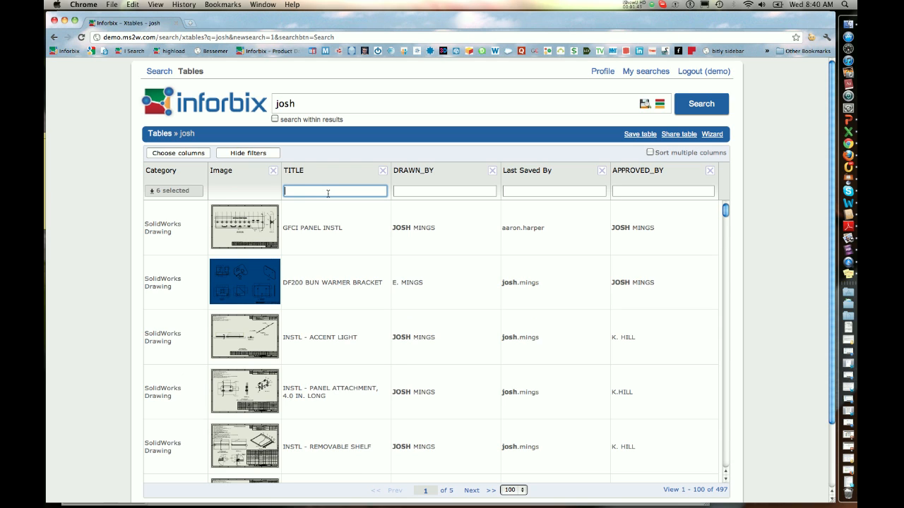
type("galley")
- Set the DRAWN_BY filter to the engineer's first name, and Last Saved By and APPROVED_BY to the saver's and approver's surnames
left_click(408, 190)
type("josh")
left_click(516, 191)
type("warname")
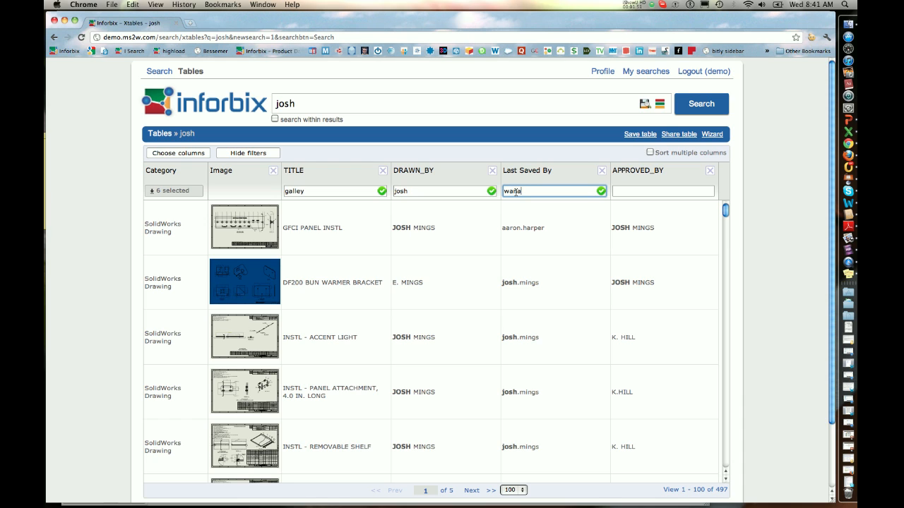
type("ker")
left_click(627, 191)
type("hill")
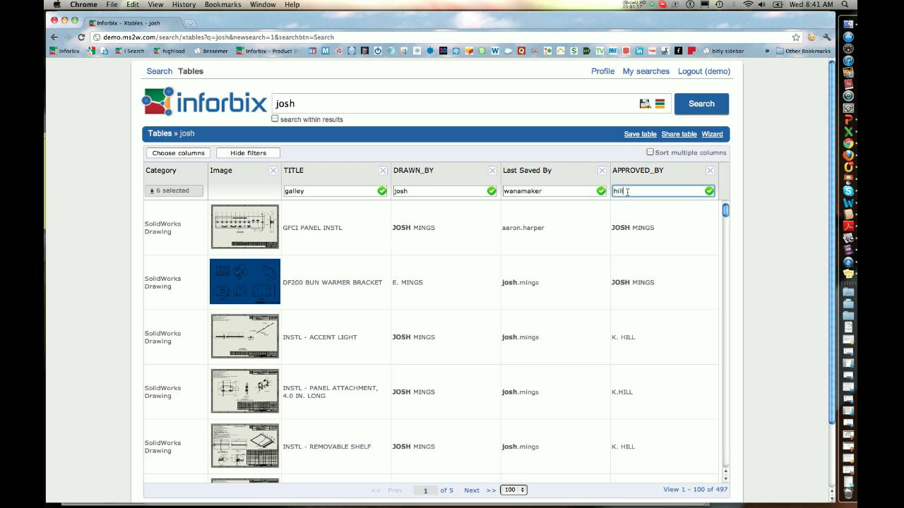
- Try to limit the category filter to SolidWorks Document and SolidWorks Drawing, and apply the table filters
left_click(193, 196)
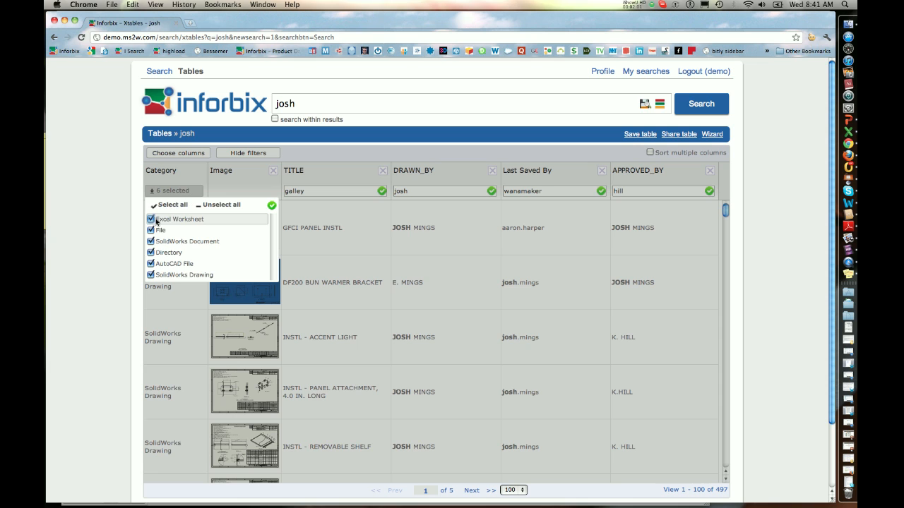
left_click(152, 219)
left_click(151, 231)
left_click(150, 264)
left_click(151, 253)
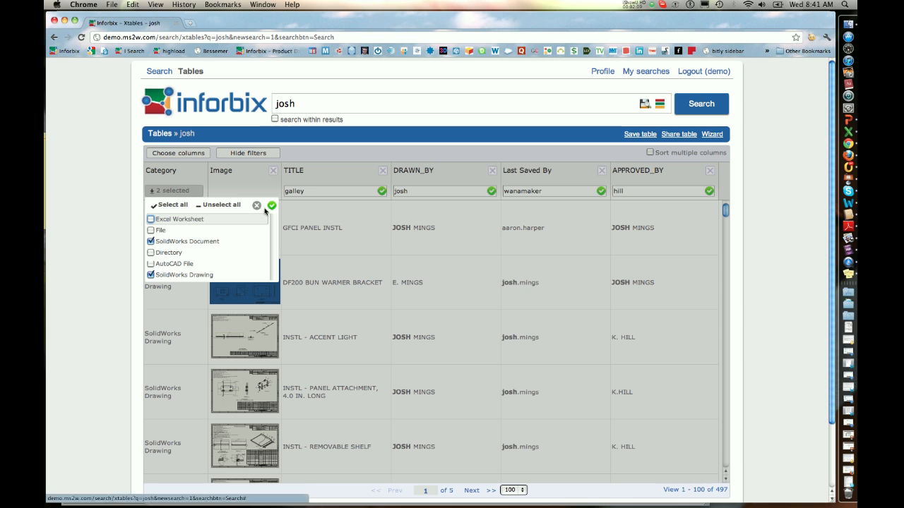
left_click(319, 218)
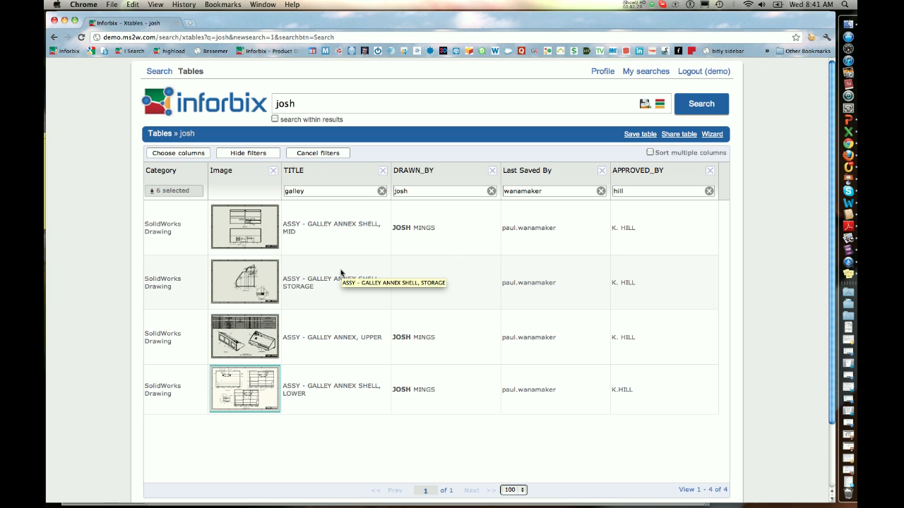
- Save the filtered table under the name "solidwork drawings galley"
left_click(638, 136)
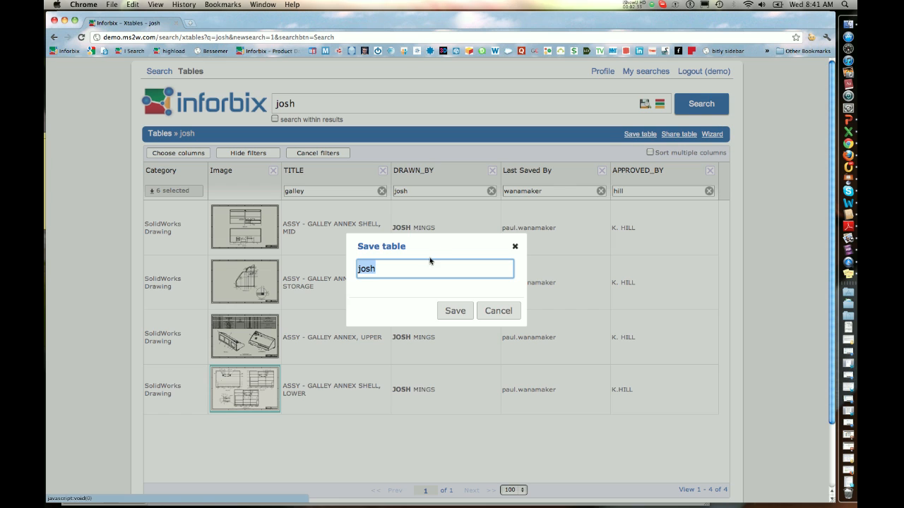
key("BackSpace")
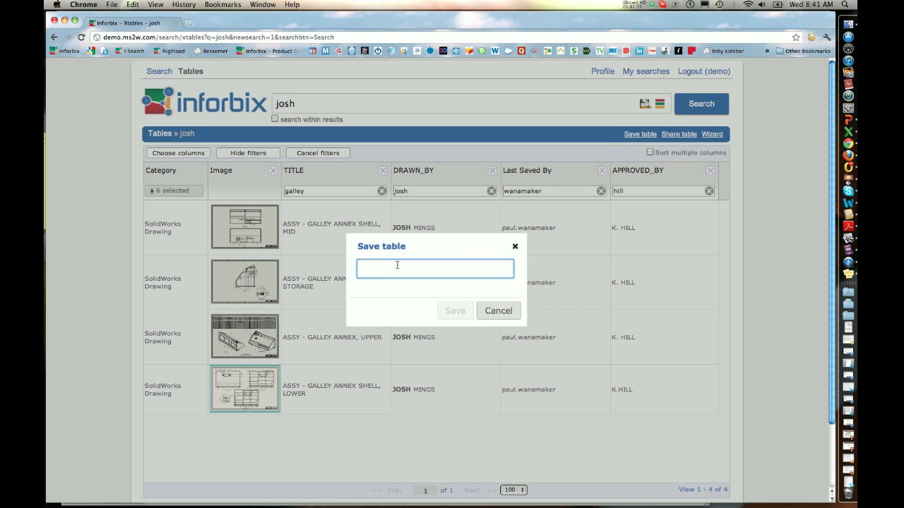
type("solidw")
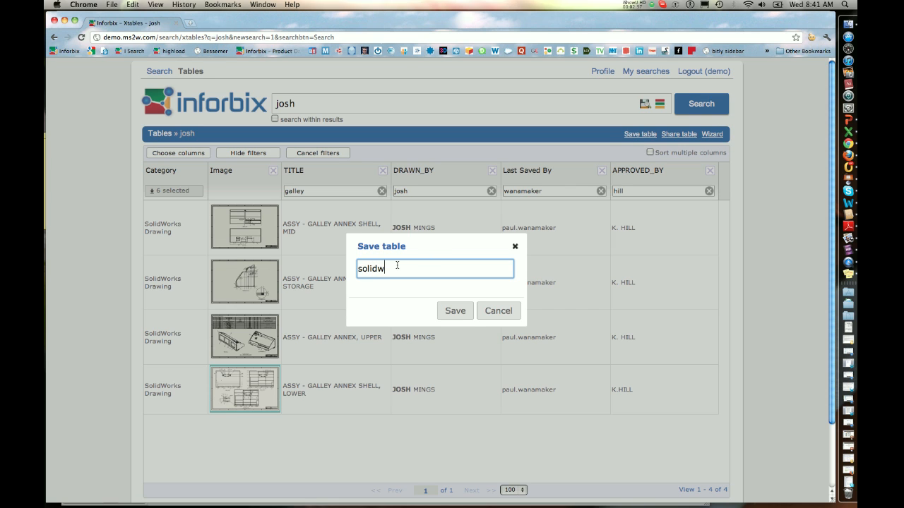
type("ork drawings galley")
left_click(454, 311)
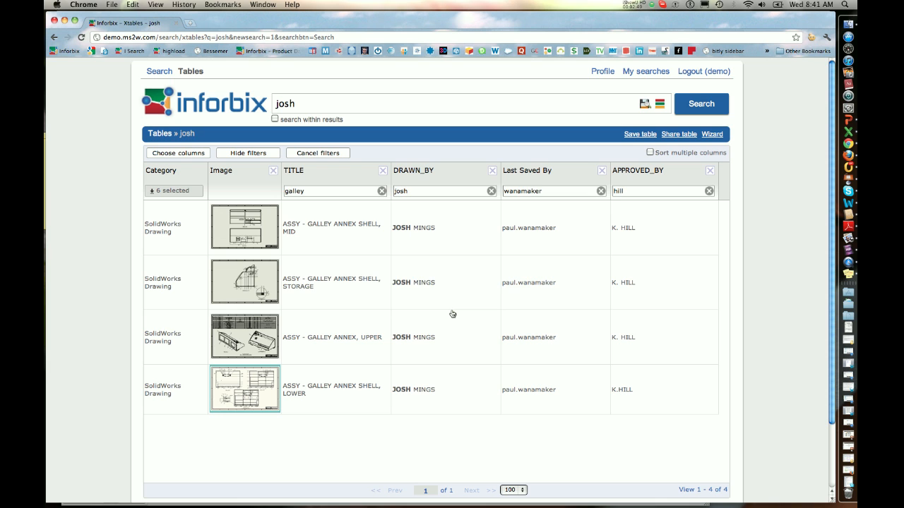
- Return to the tables start page and open the saved table of galley drawings
left_click(200, 106)
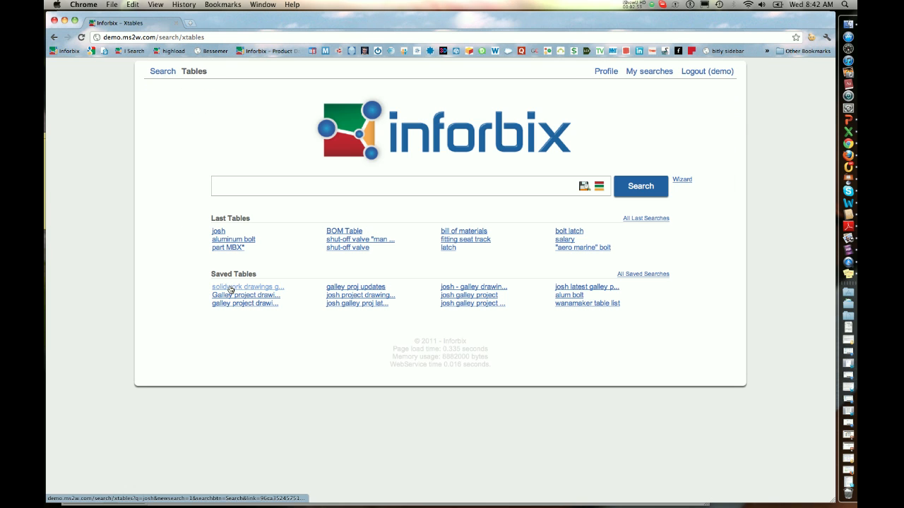
left_click(231, 288)
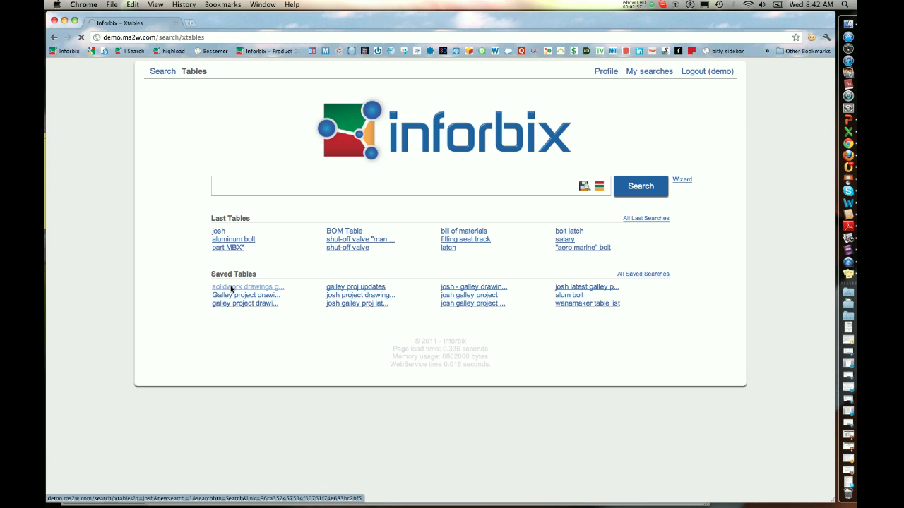